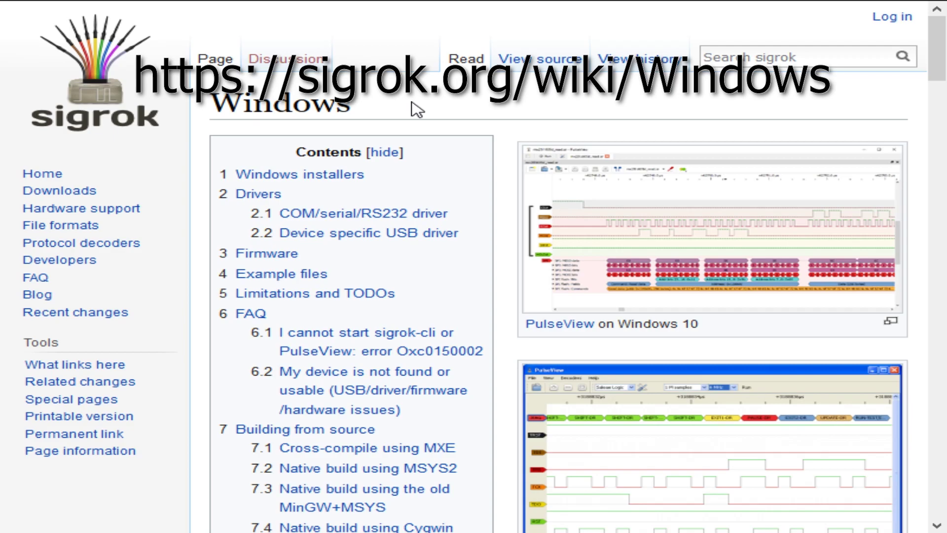
Search Google for PulseView and go straight to the top result, the sigrok wiki
scroll(416, 110, down, 10)
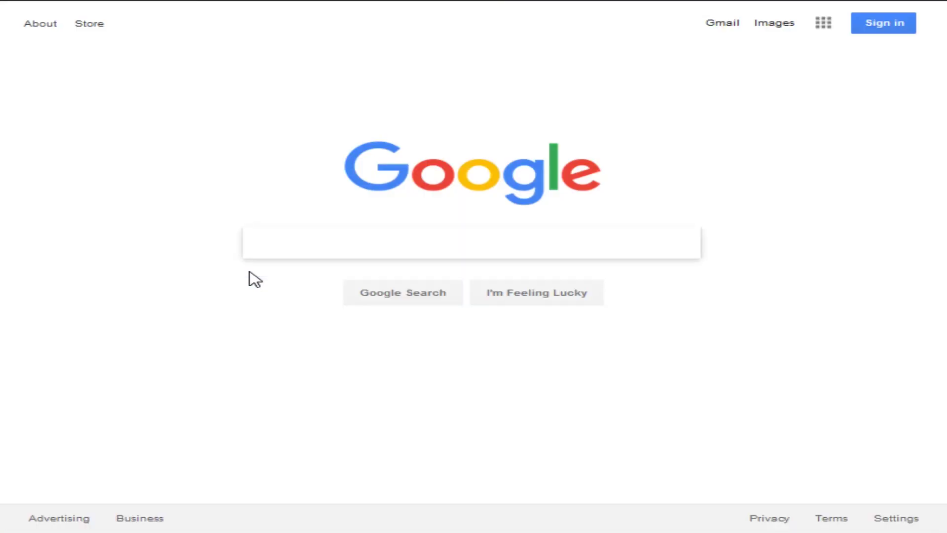
text(PulseView)
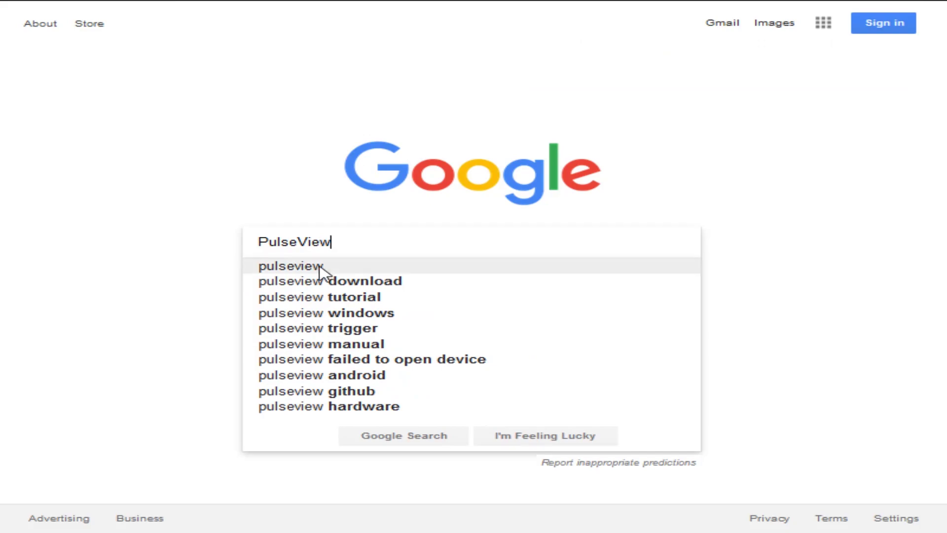
click(575, 437)
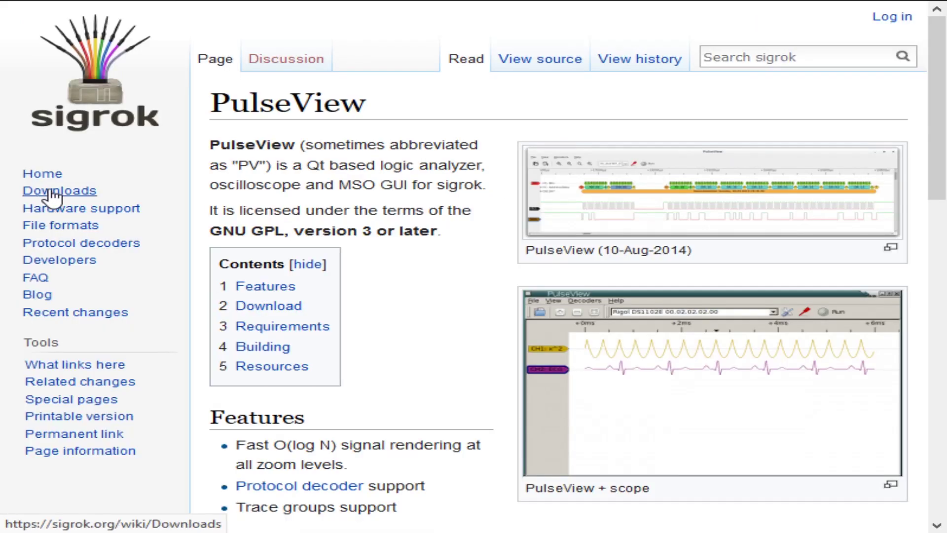
Open the sigrok Downloads page and scroll down to the Windows installers
click(53, 192)
scroll(510, 271, down, 10)
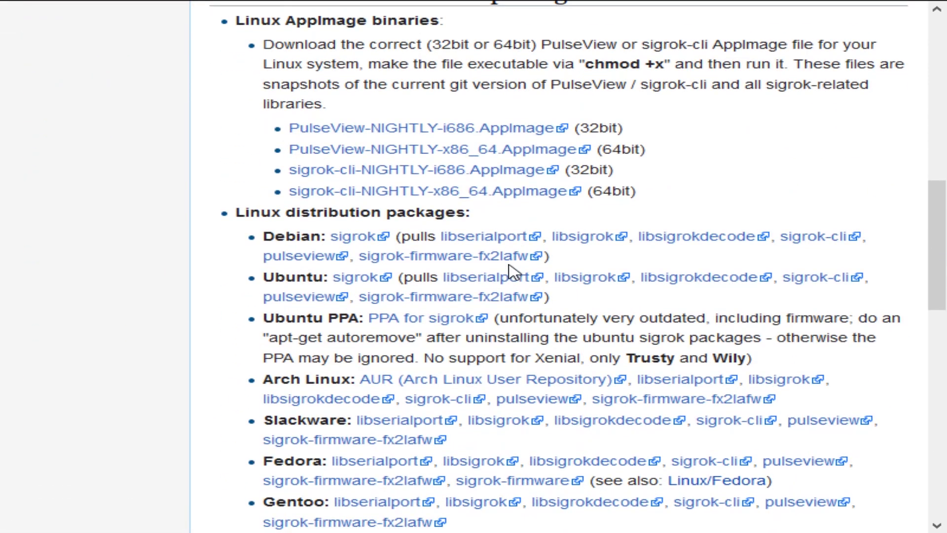
scroll(509, 271, down, 10)
scroll(509, 270, down, 3)
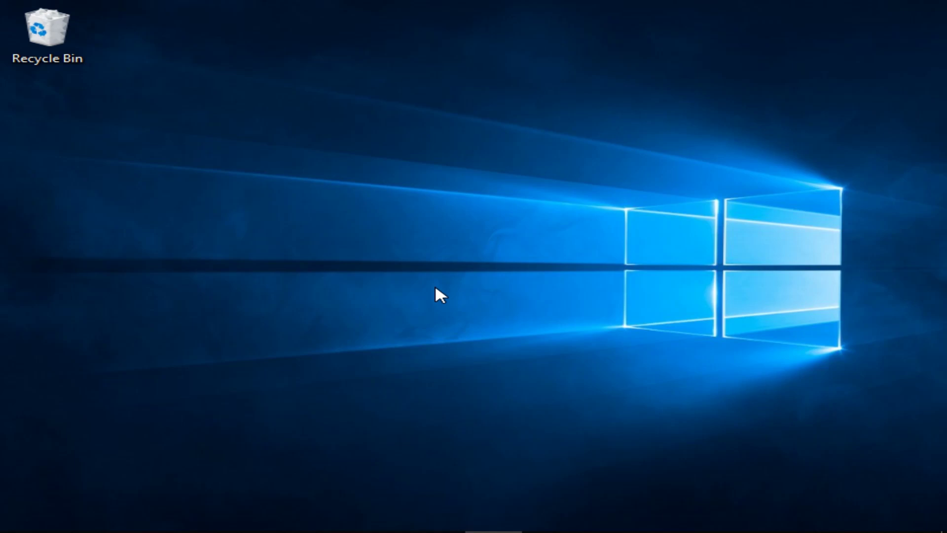
Expand the sigrok folder in the Start menu to show PulseView and the Zadig entries
key(super)
scroll(184, 363, down, 3)
scroll(183, 362, down, 20)
scroll(182, 356, down, 20)
scroll(191, 236, down, 8)
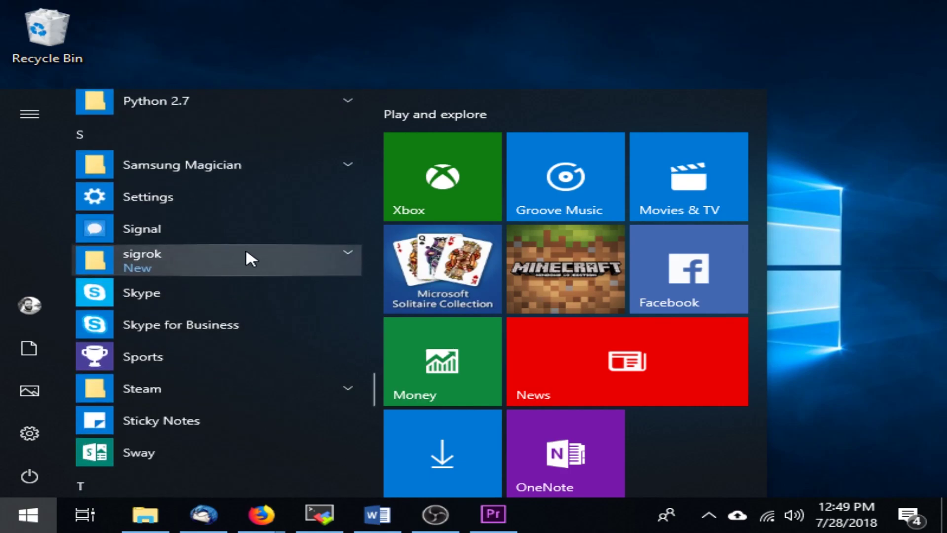
click(317, 260)
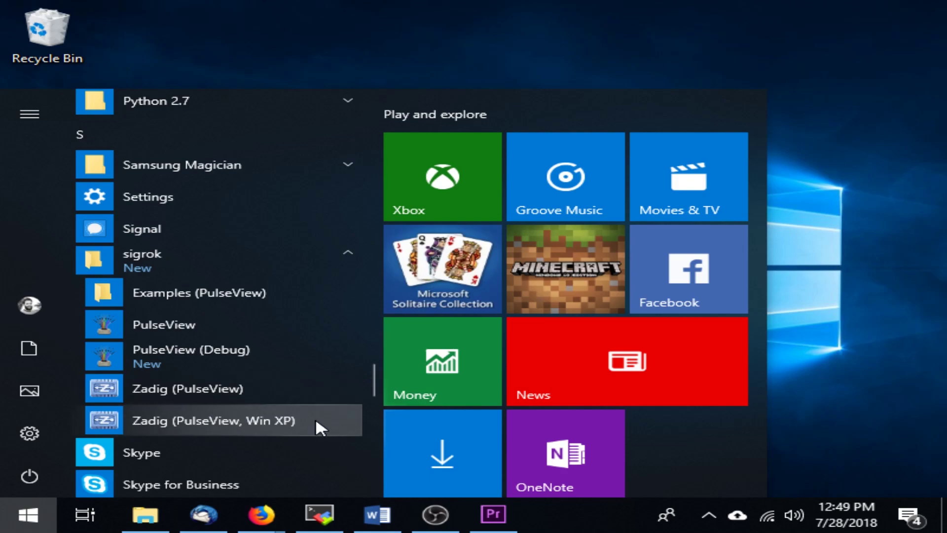
Launch Zadig (PulseView), allow it, install WinUSB for Unknown Device #1, then close it
click(264, 387)
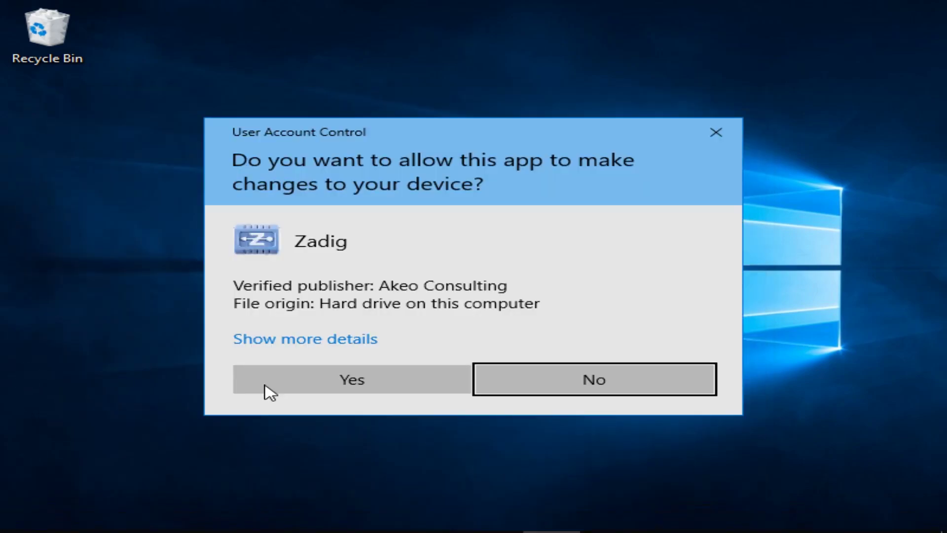
click(399, 381)
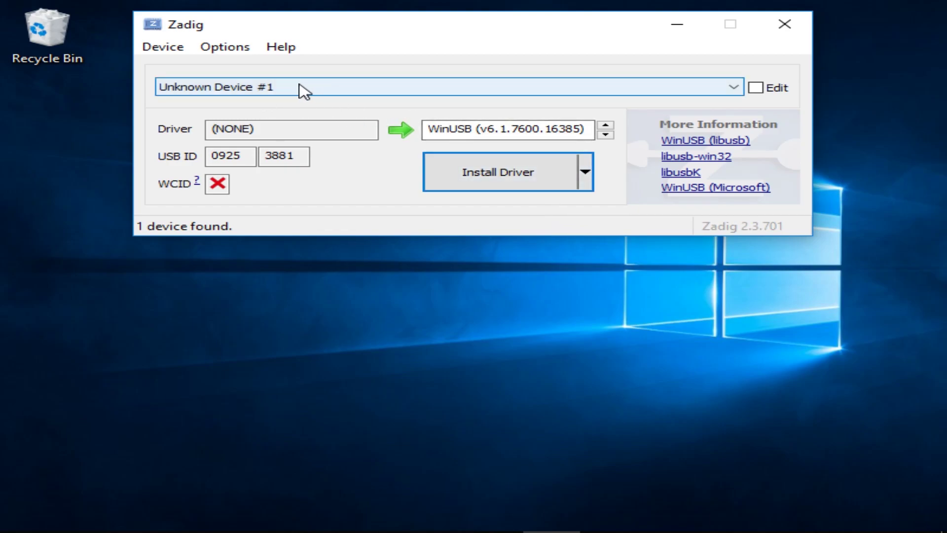
click(558, 170)
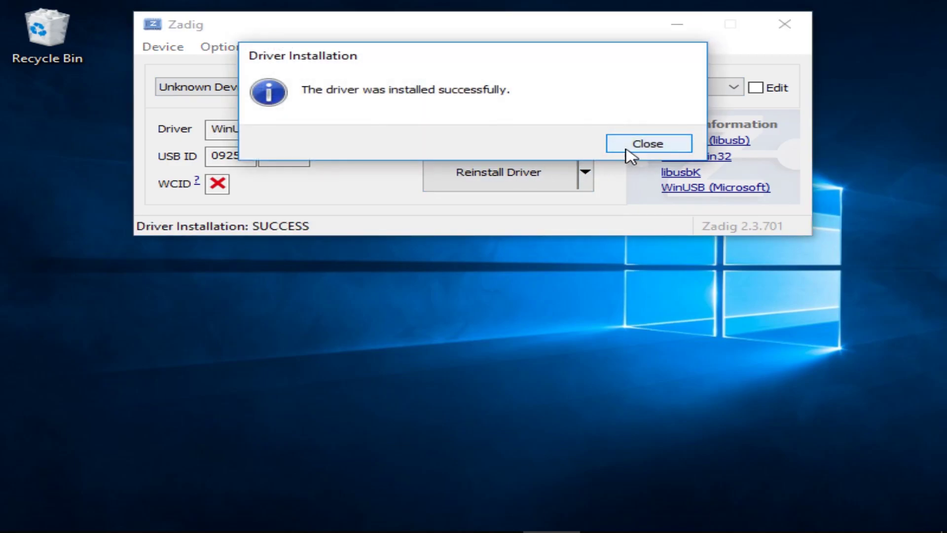
click(627, 150)
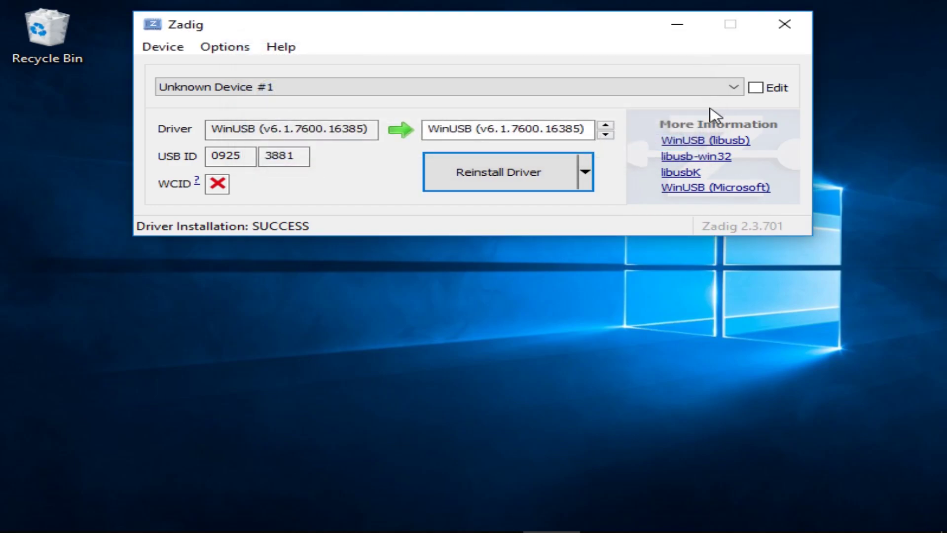
click(783, 27)
Relaunch Zadig (PulseView) from the sigrok Start folder and install the WinUSB WCID driver
key(super)
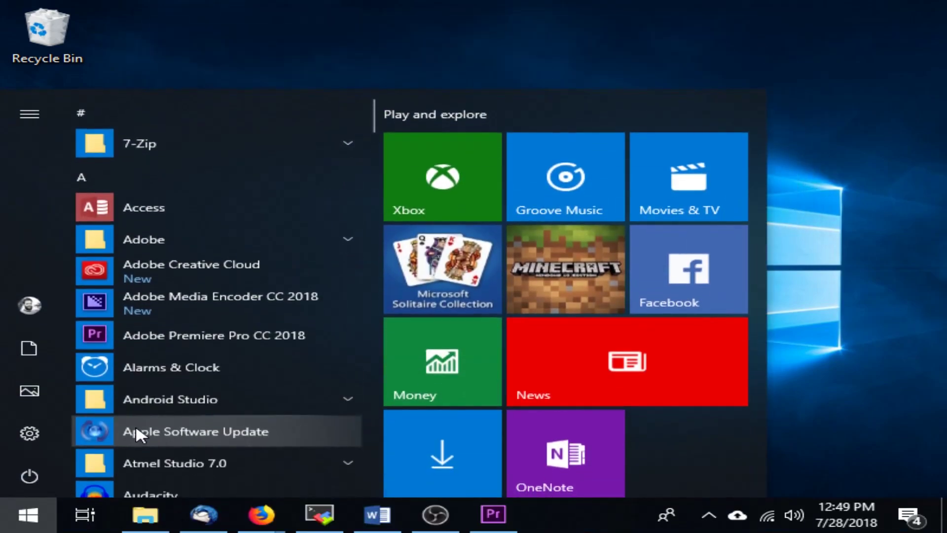
scroll(138, 424, down, 10)
scroll(140, 418, down, 15)
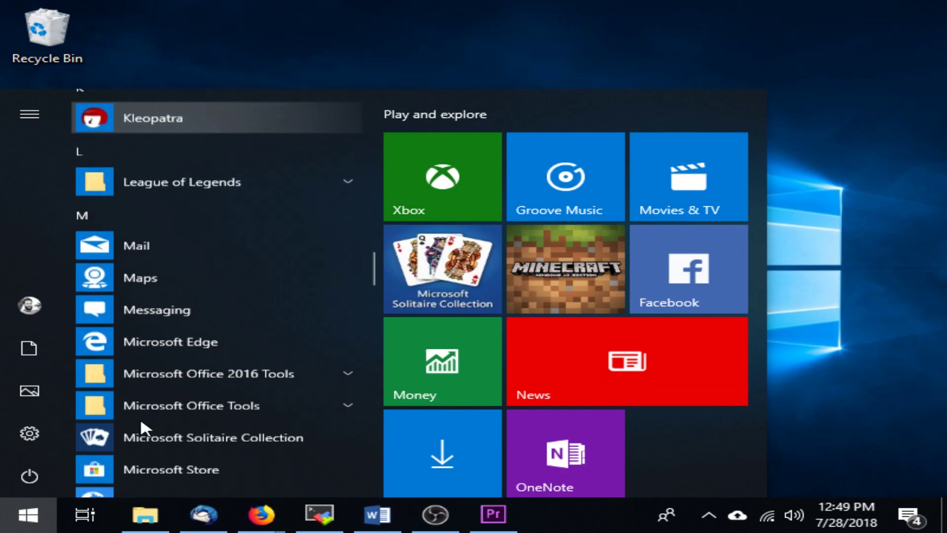
scroll(140, 417, down, 12)
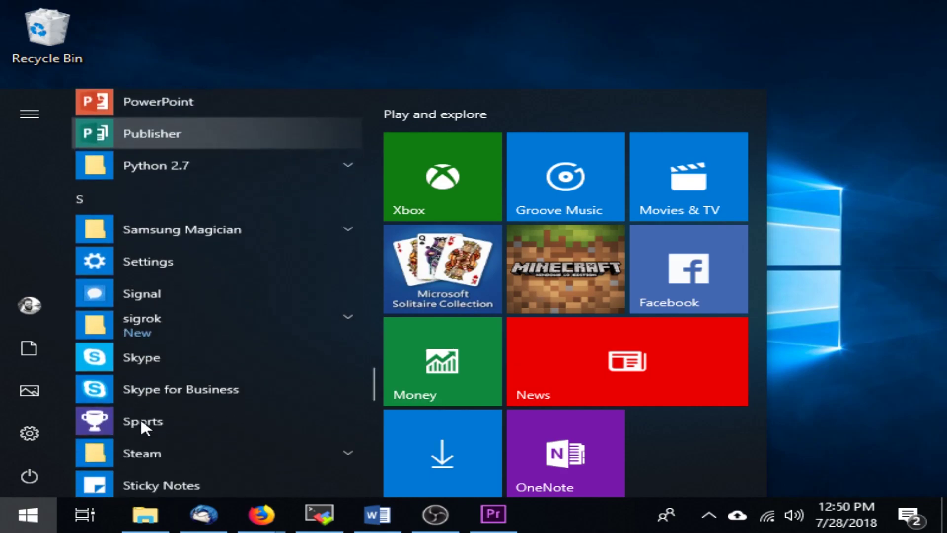
click(189, 270)
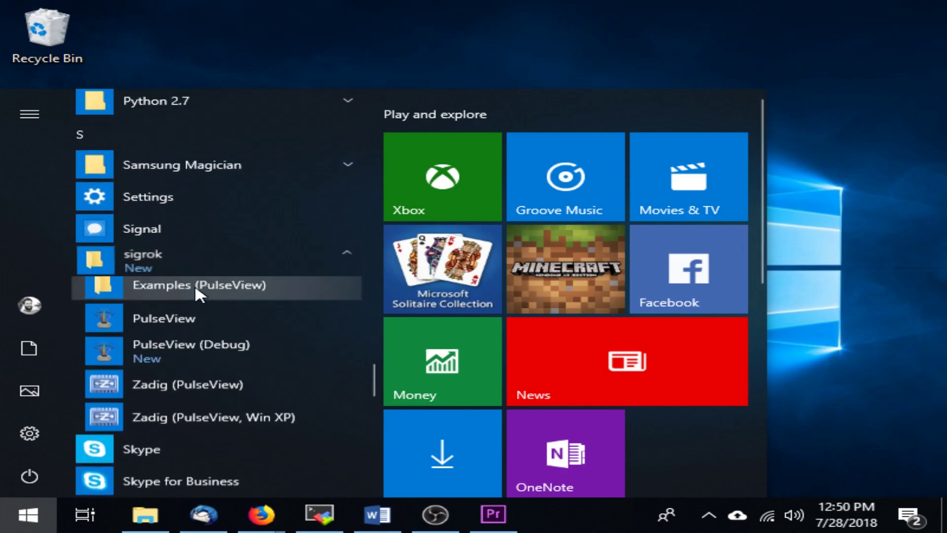
click(272, 387)
click(418, 380)
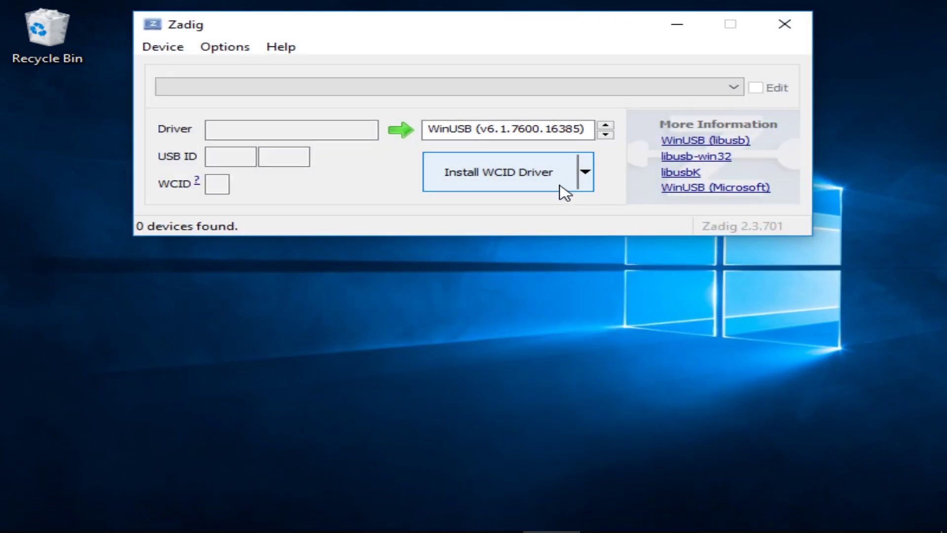
click(560, 187)
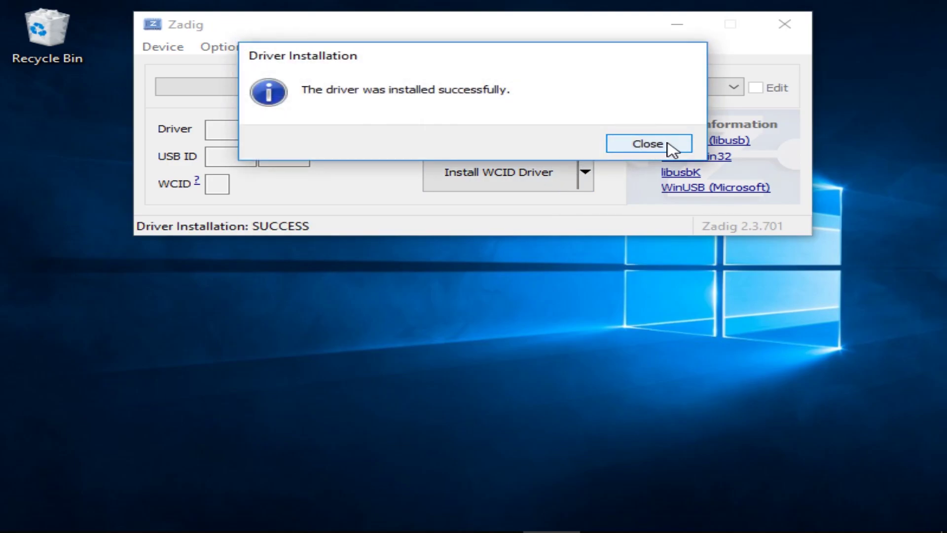
click(672, 147)
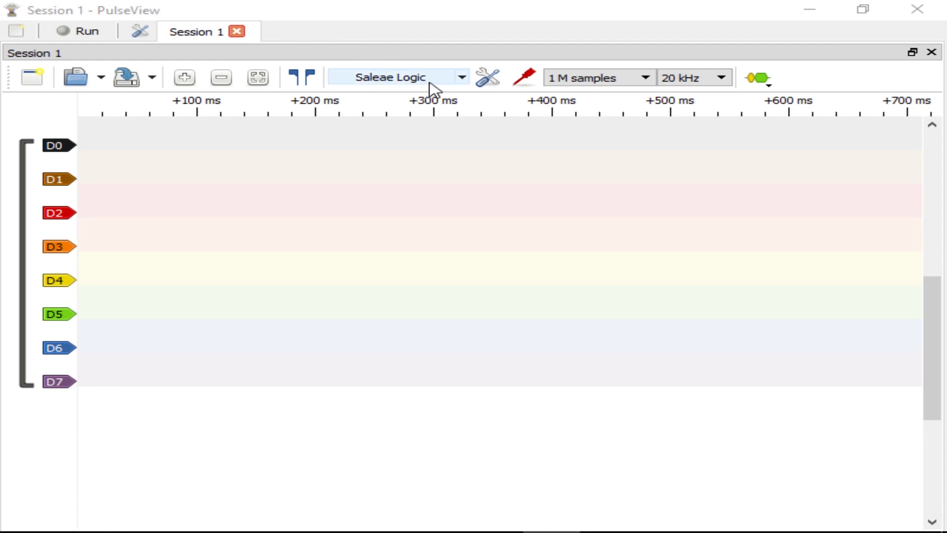
Reselect Saleae Logic as the capture device and set the sample rate to 1 MHz
click(462, 79)
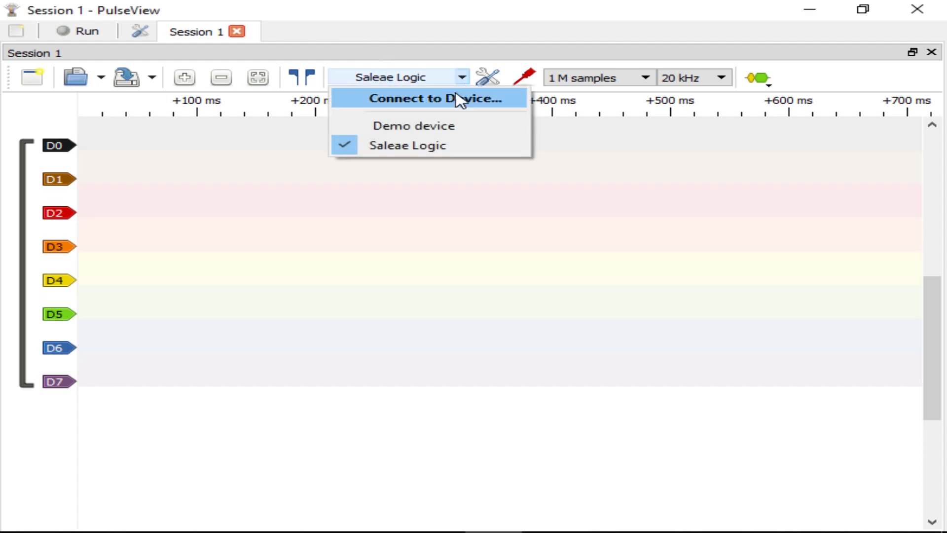
click(449, 149)
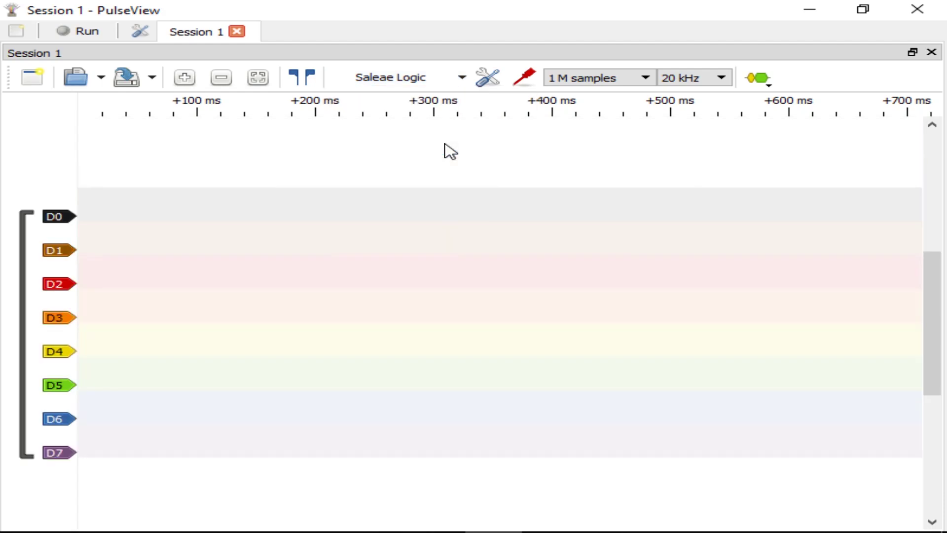
click(718, 80)
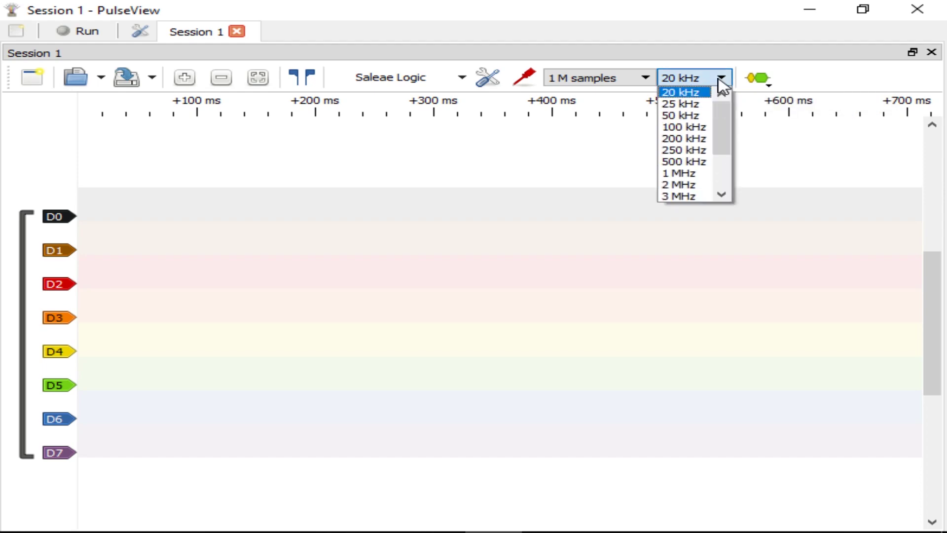
click(698, 174)
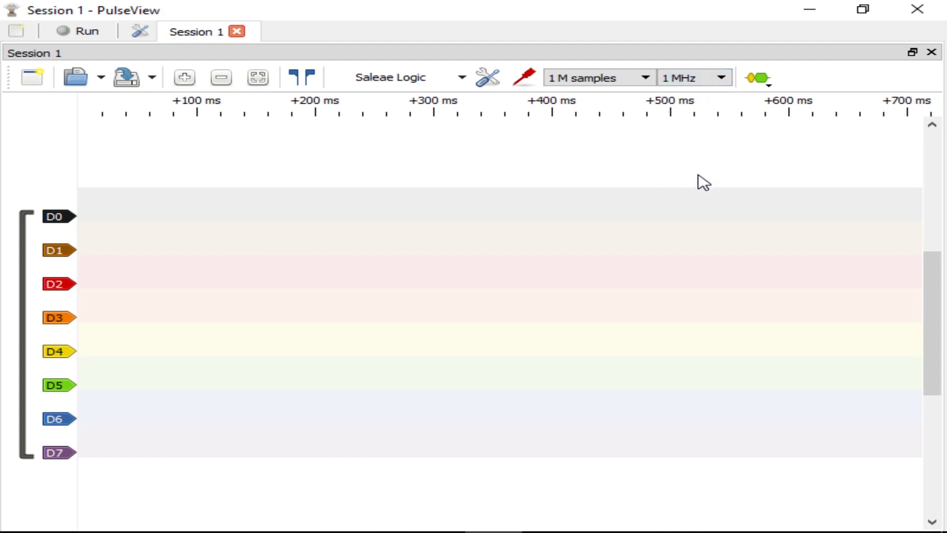
Choose 20 M samples from the sample-count list
click(648, 81)
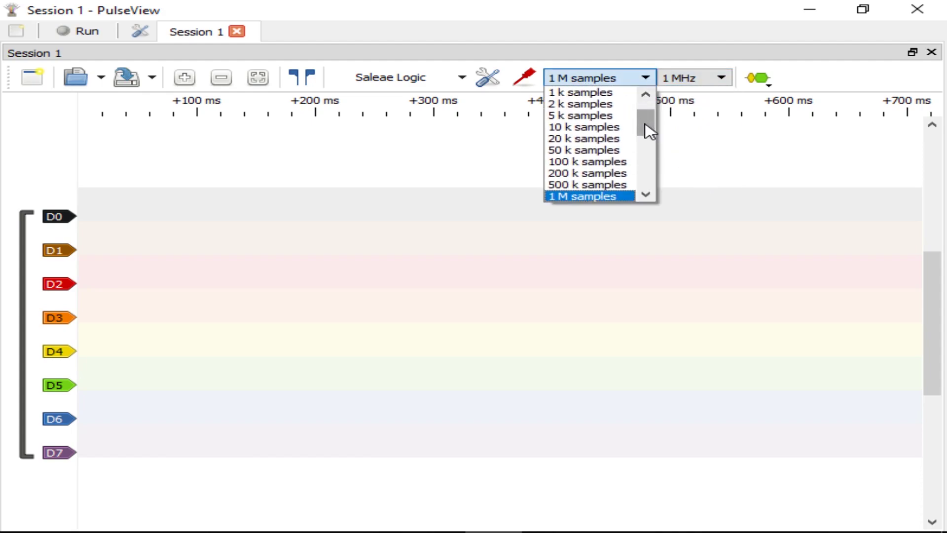
drag(650, 131, 649, 148)
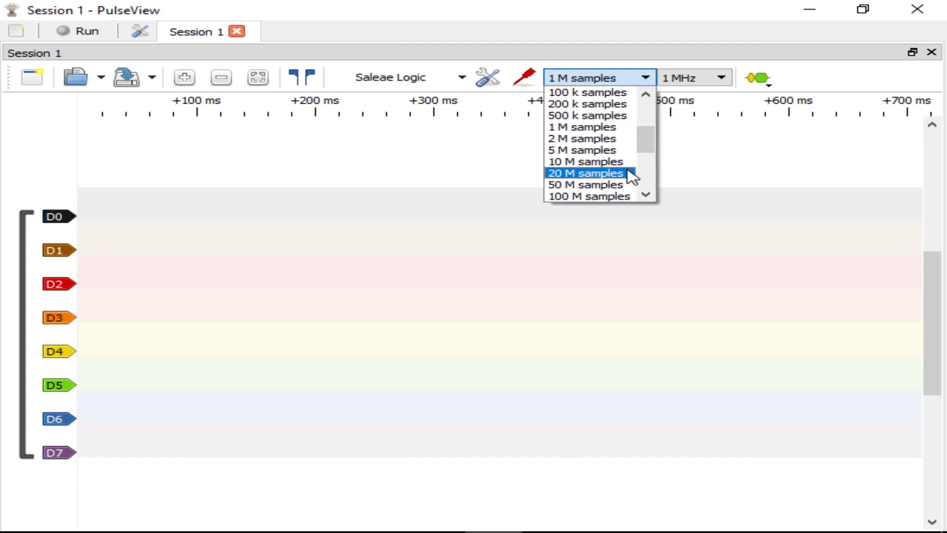
click(587, 173)
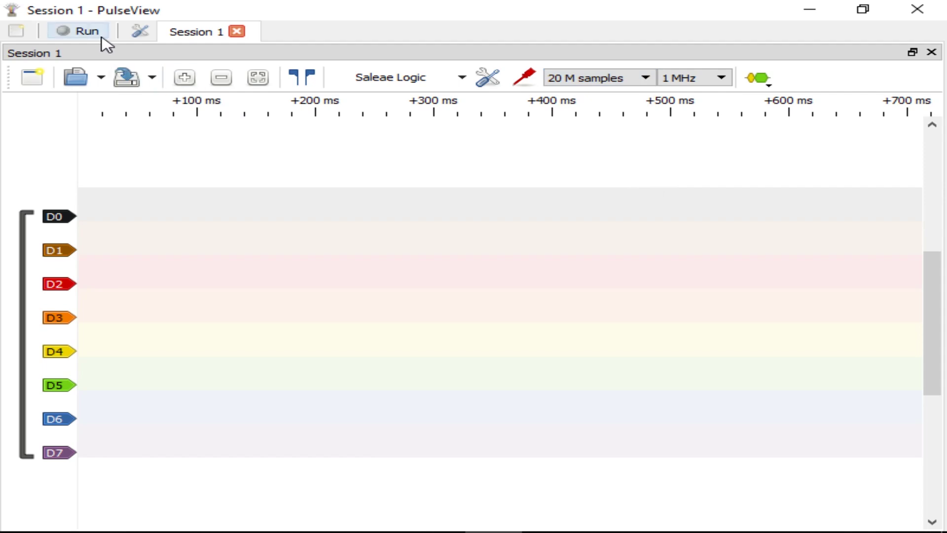
Run and stop a short capture, then enable only the changing channel, D0
click(87, 31)
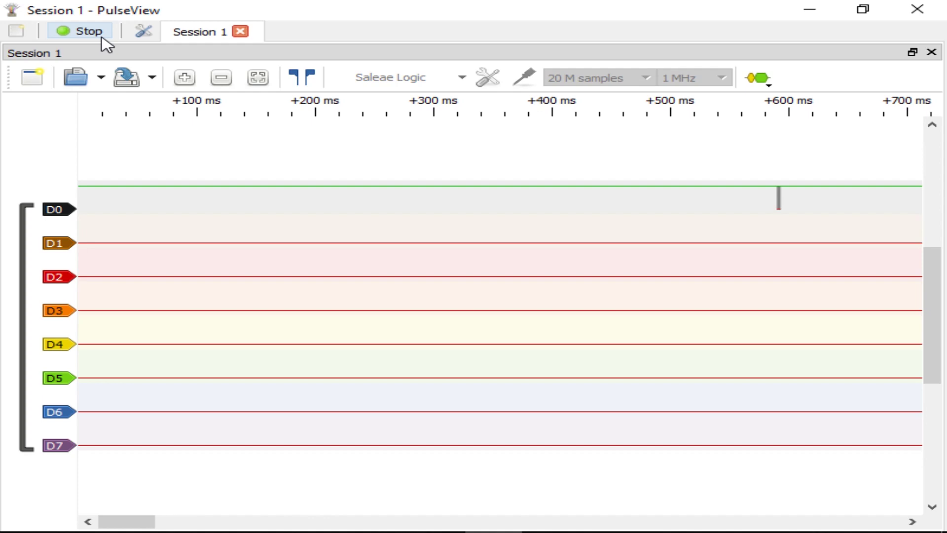
click(100, 35)
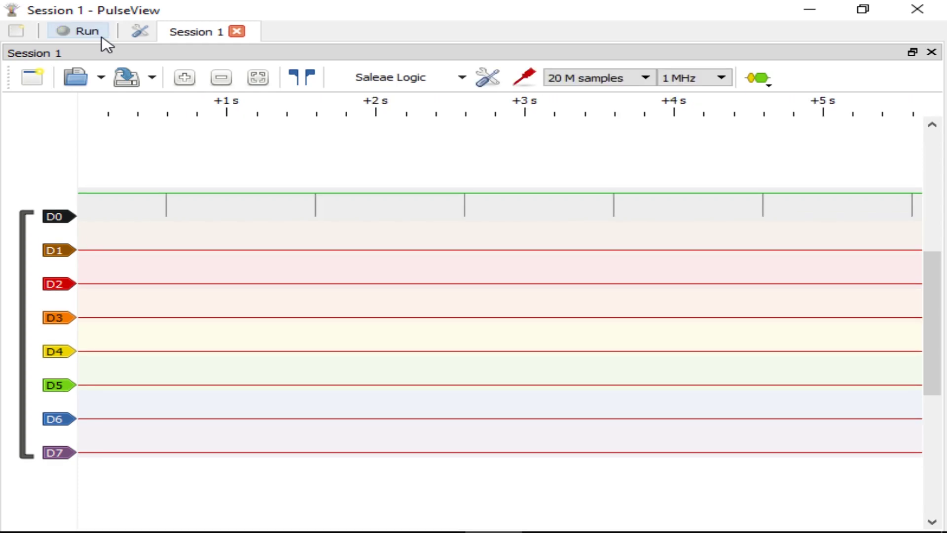
click(520, 80)
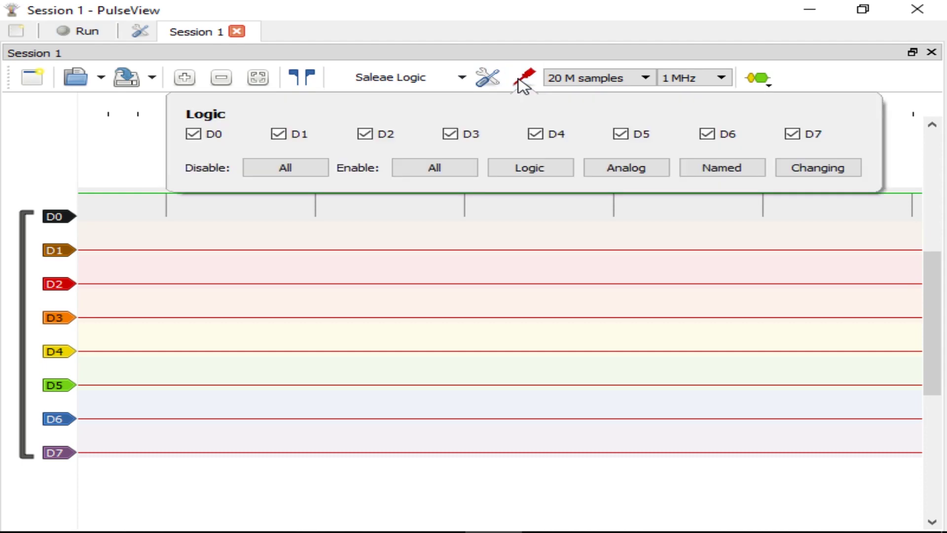
click(841, 169)
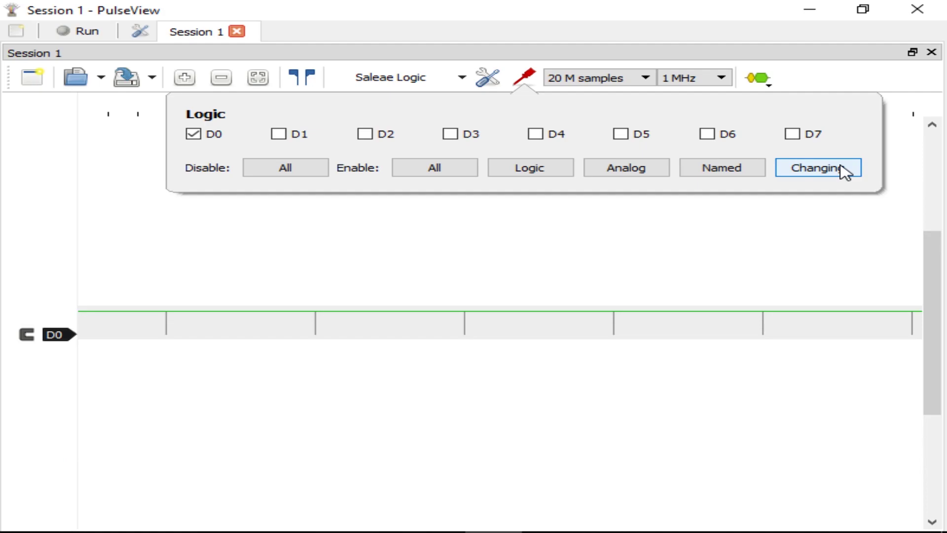
click(807, 215)
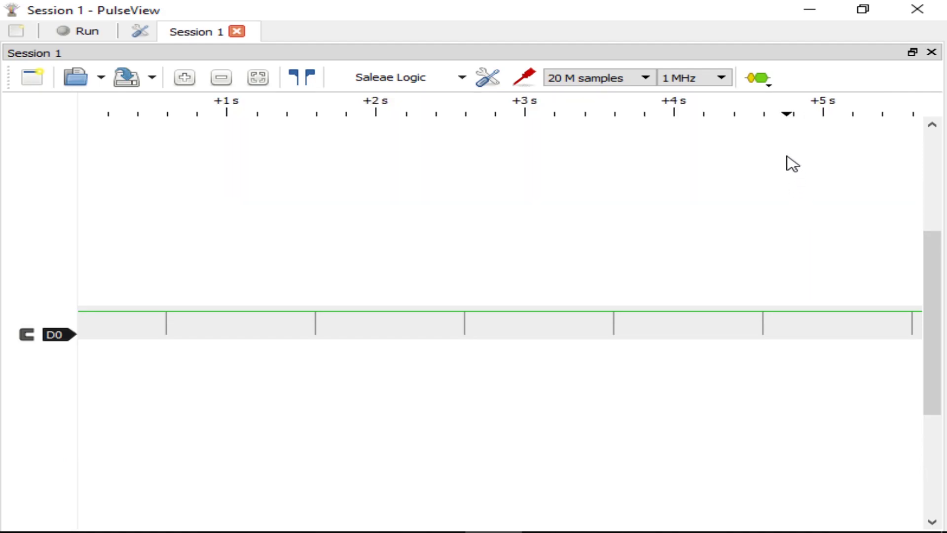
Add a UART decoder with baud rate 57600 and TX assigned to D0
click(763, 87)
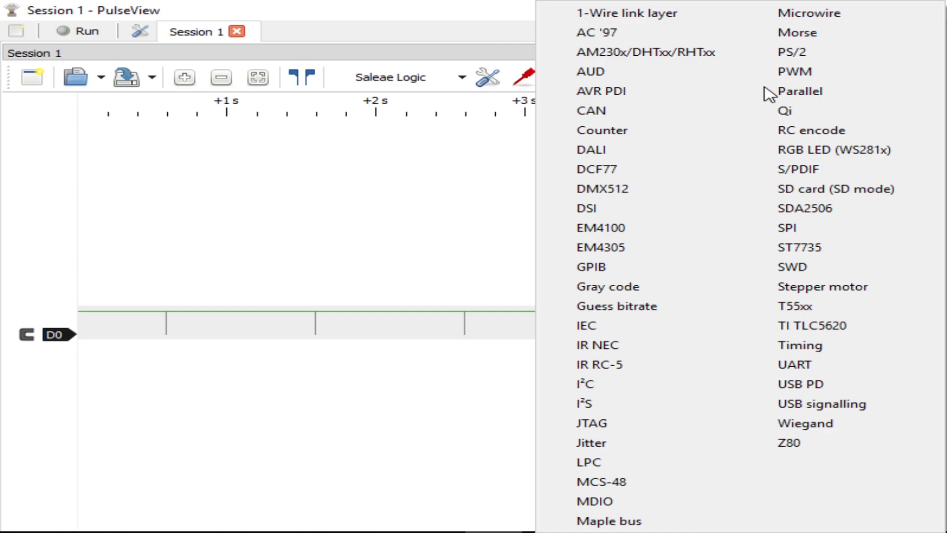
click(845, 372)
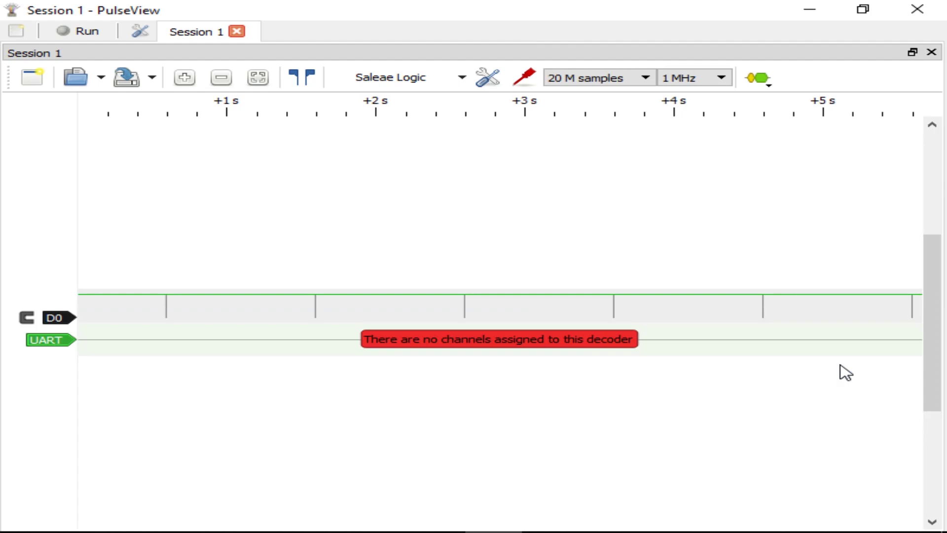
click(47, 344)
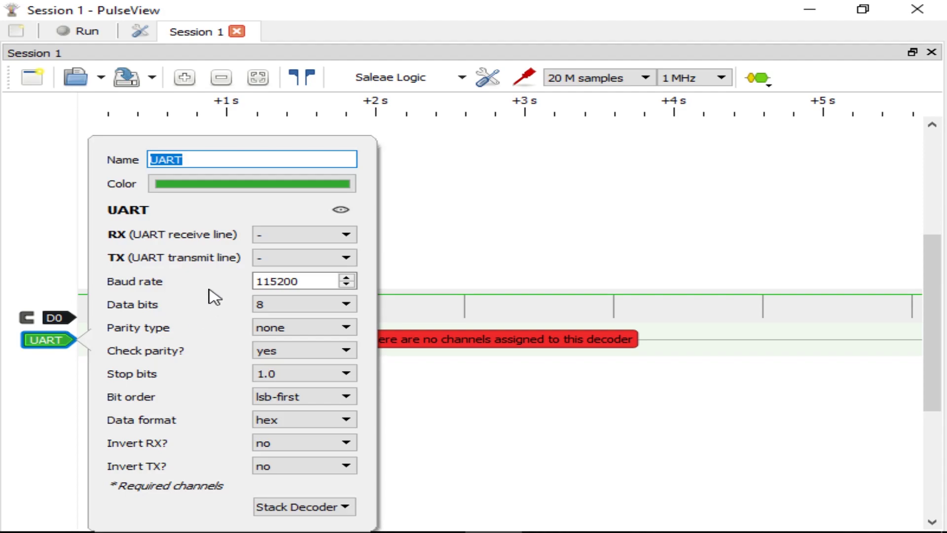
double_click(318, 283)
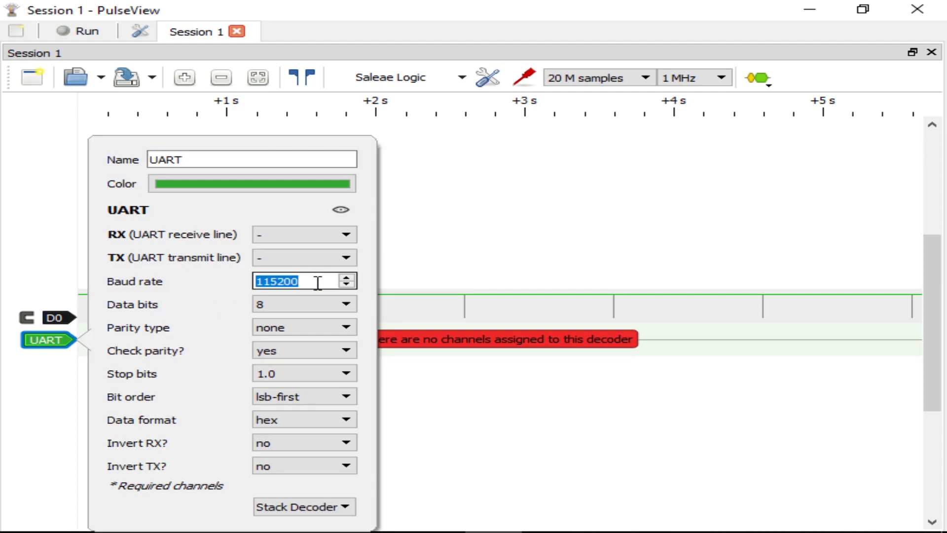
text(57600)
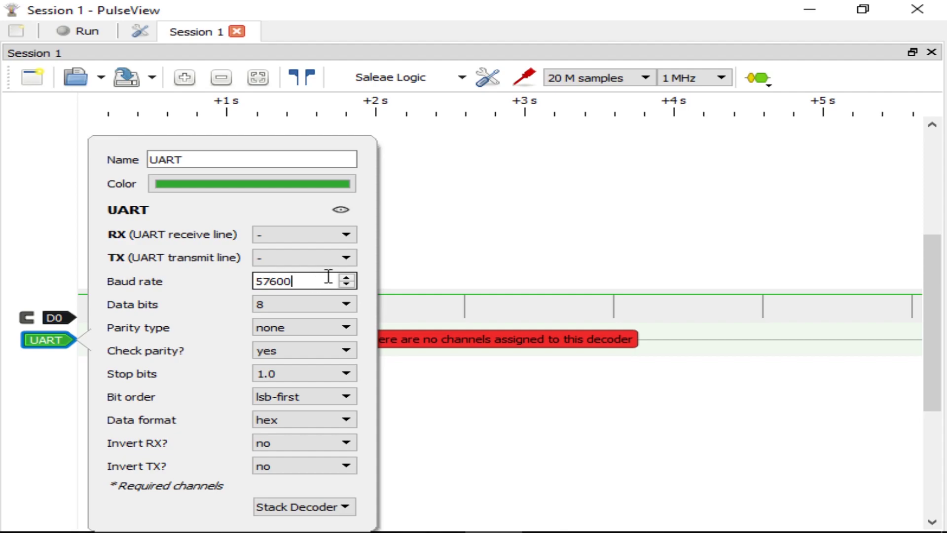
click(351, 261)
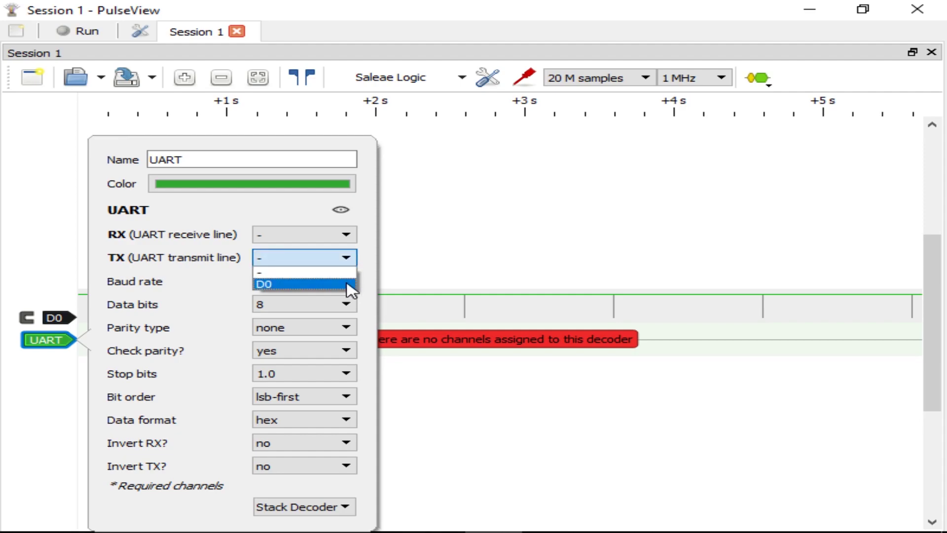
click(351, 285)
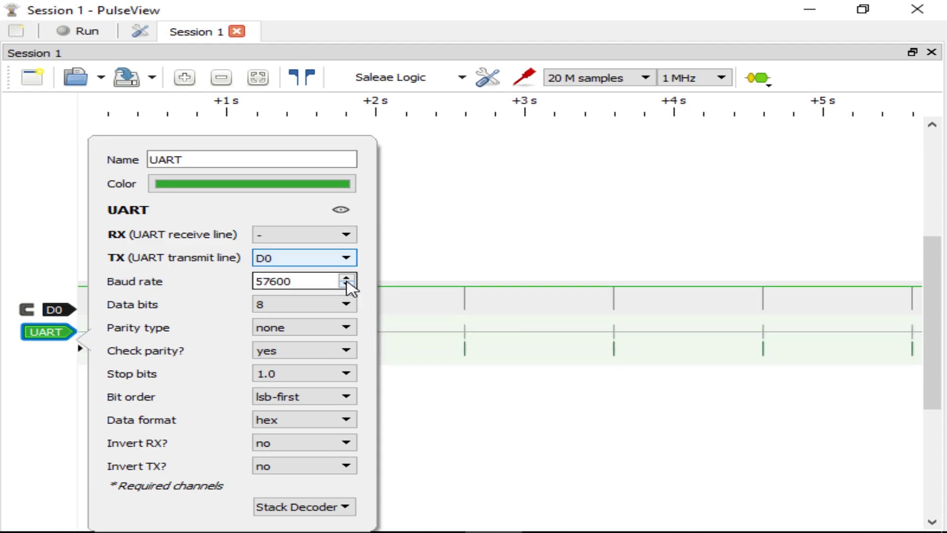
Zoom in on the D0 data burst so the first decoded byte 48 is visible
click(428, 234)
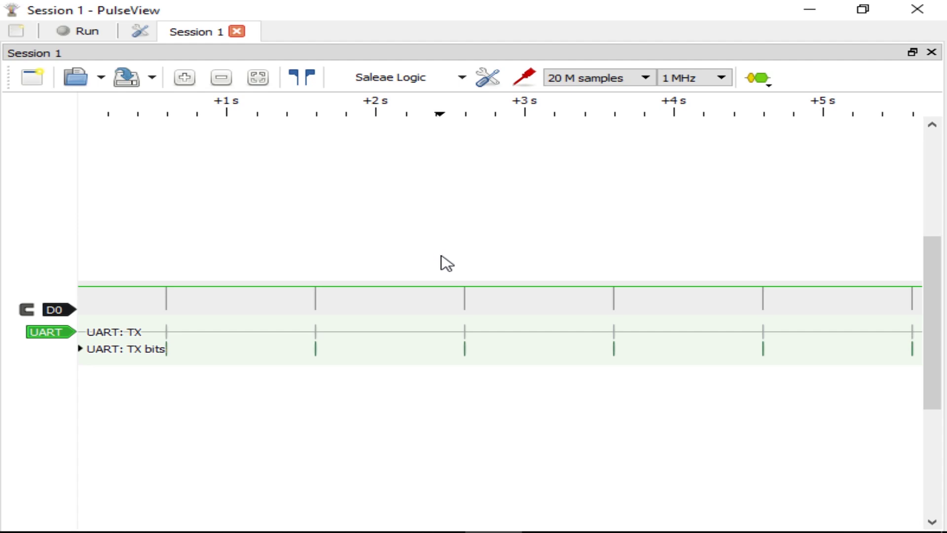
scroll(463, 306, up, 5)
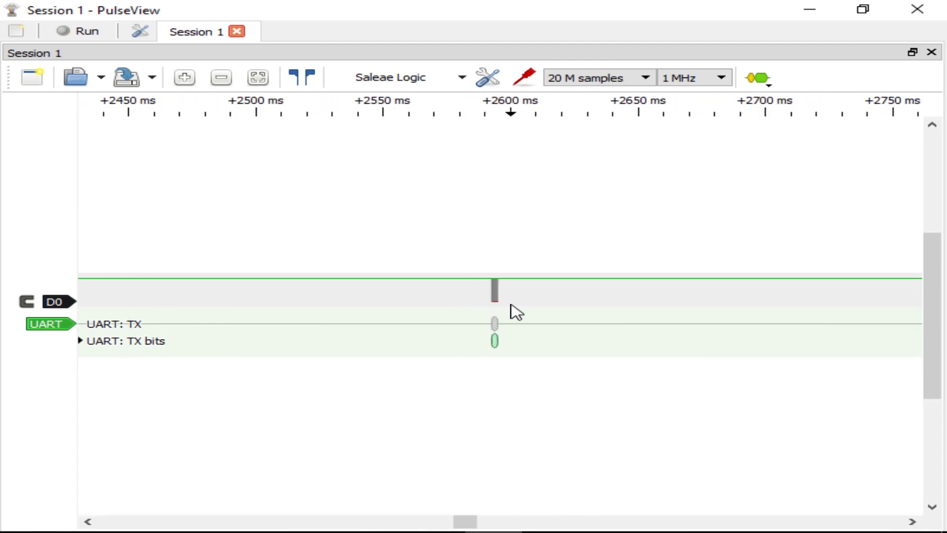
scroll(512, 313, up, 6)
scroll(481, 312, up, 5)
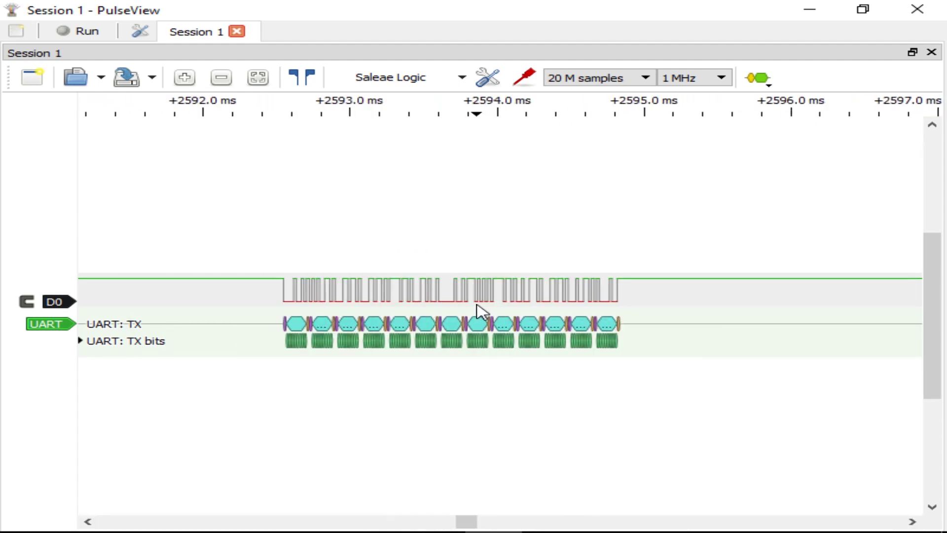
drag(448, 307, 488, 251)
scroll(488, 251, up, 1)
drag(478, 301, 515, 282)
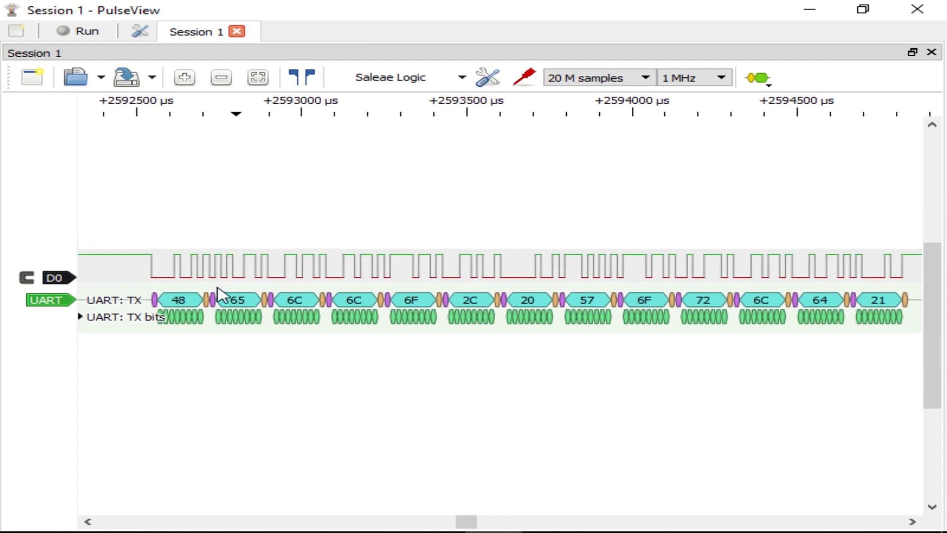
Switch the UART decoder's data format to ascii so it reads 'Hello, World!'
mouse_move(239, 311)
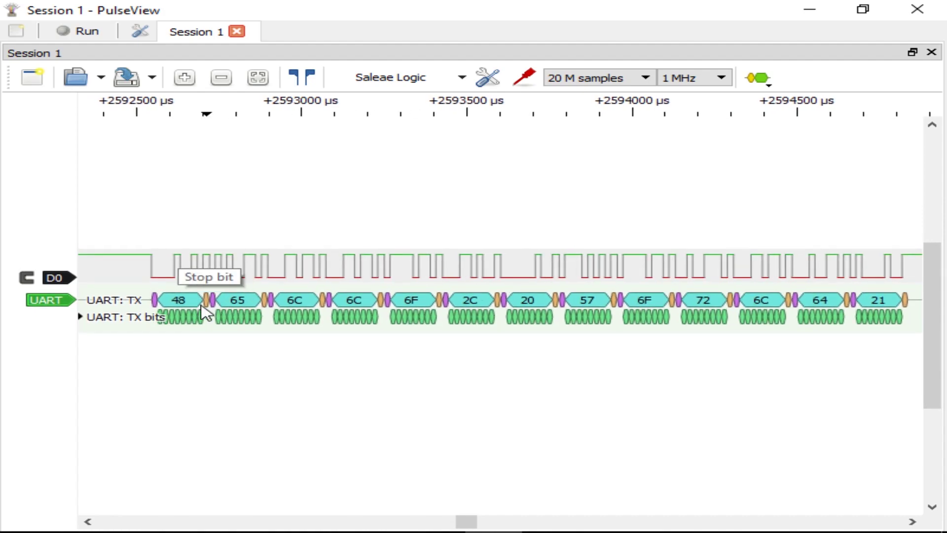
click(63, 302)
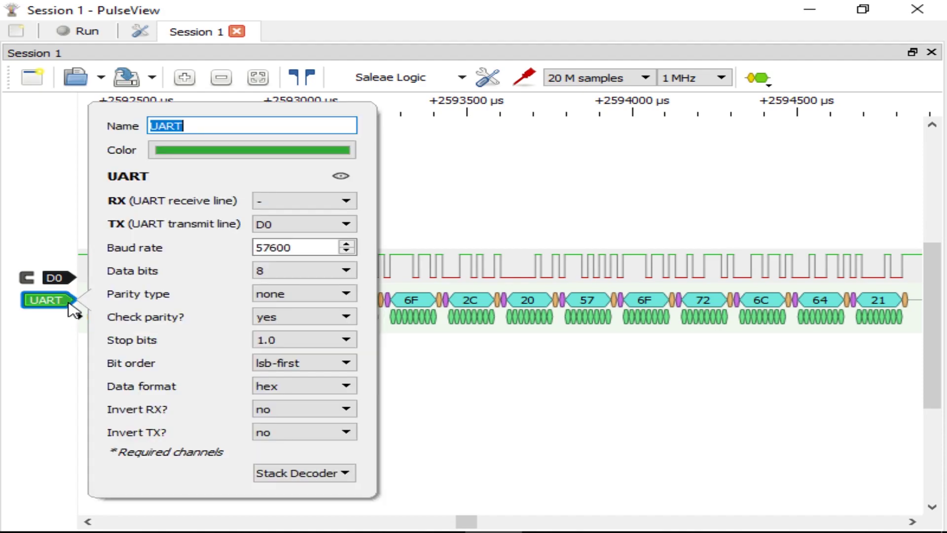
click(337, 388)
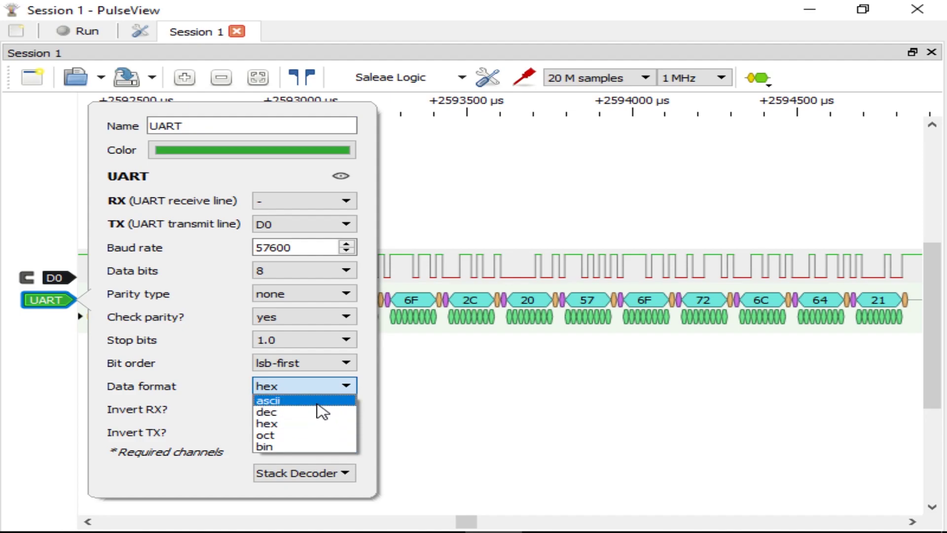
click(317, 401)
click(415, 402)
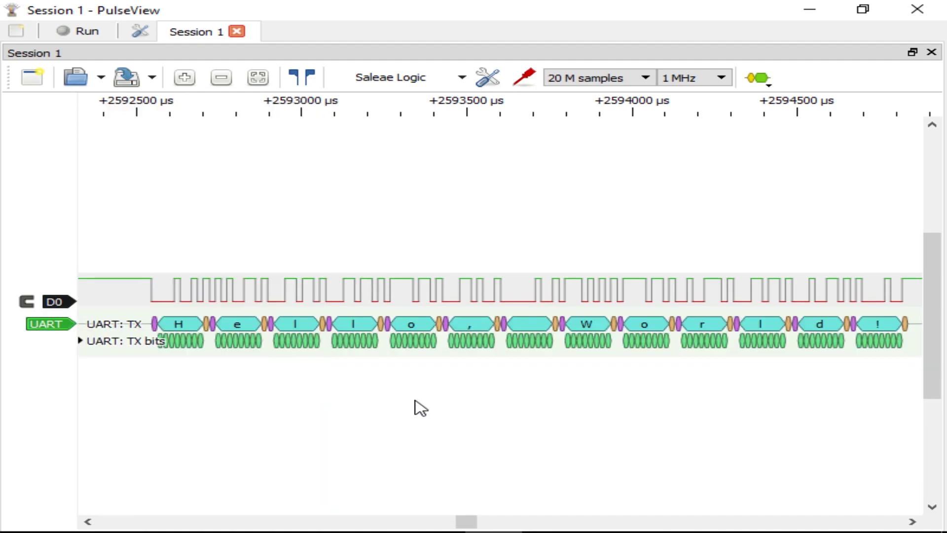